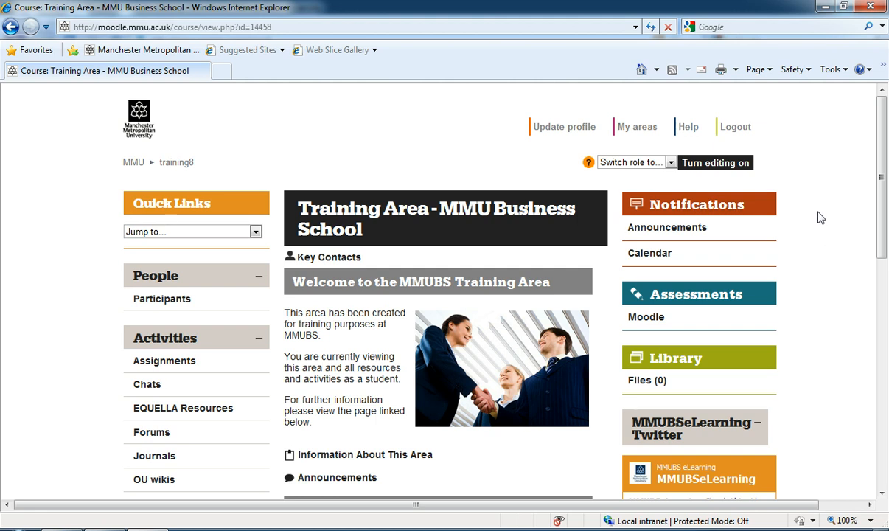
# Open the group management page of the training course from its administration options
pyautogui.scroll(-8, 820, 217)
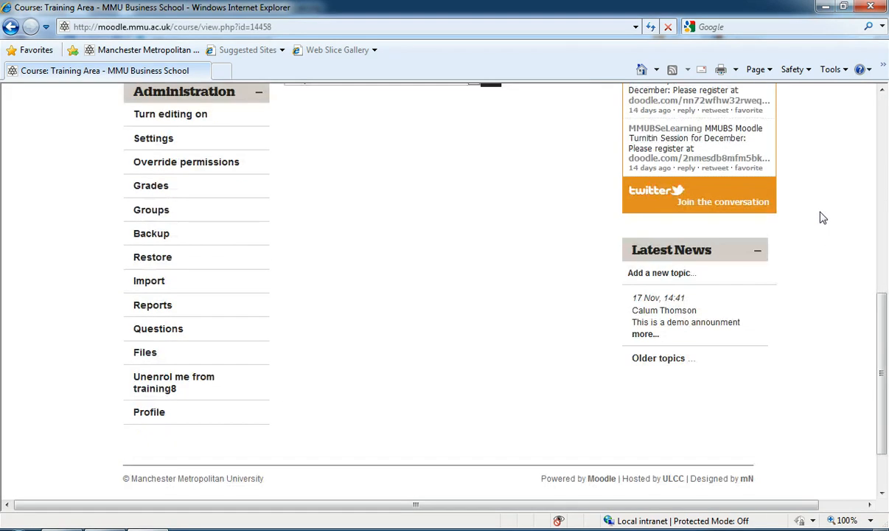
pyautogui.click(152, 212)
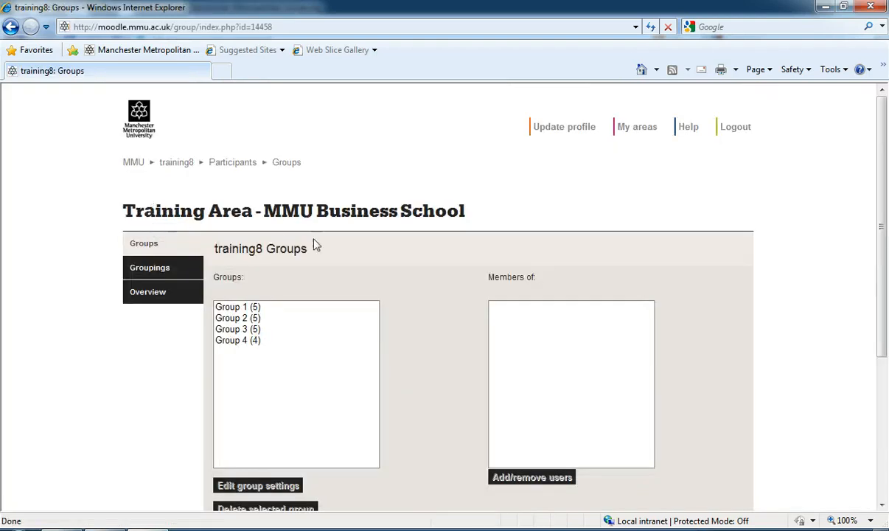
pyautogui.scroll(-1, 771, 245)
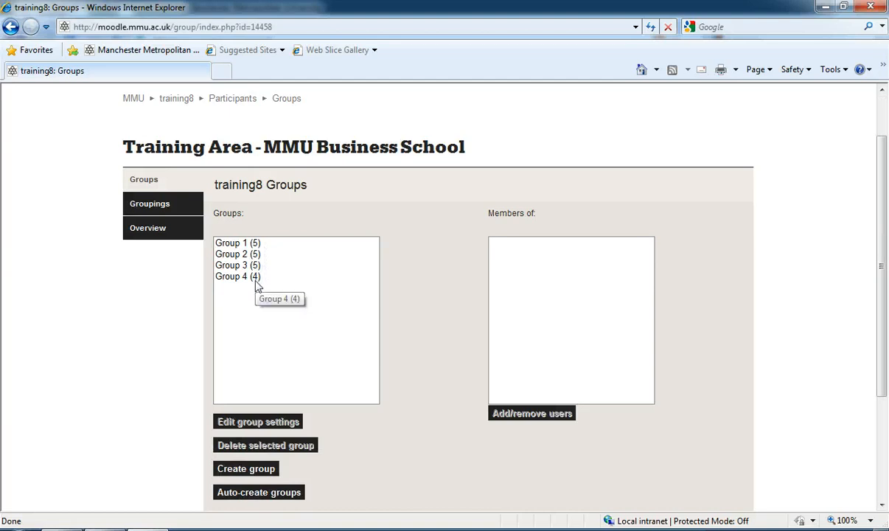
# View the member lists of Group 1, Group 2 and Group 3 one after another
pyautogui.click(235, 244)
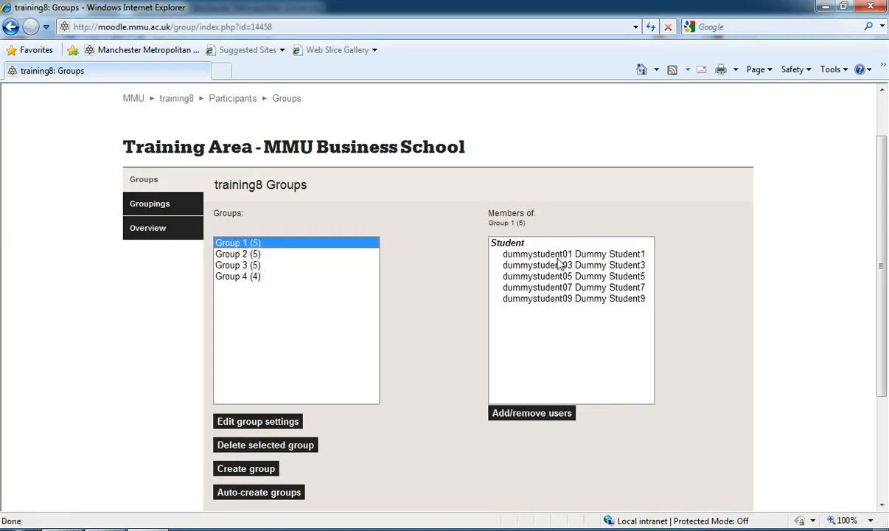
pyautogui.click(234, 254)
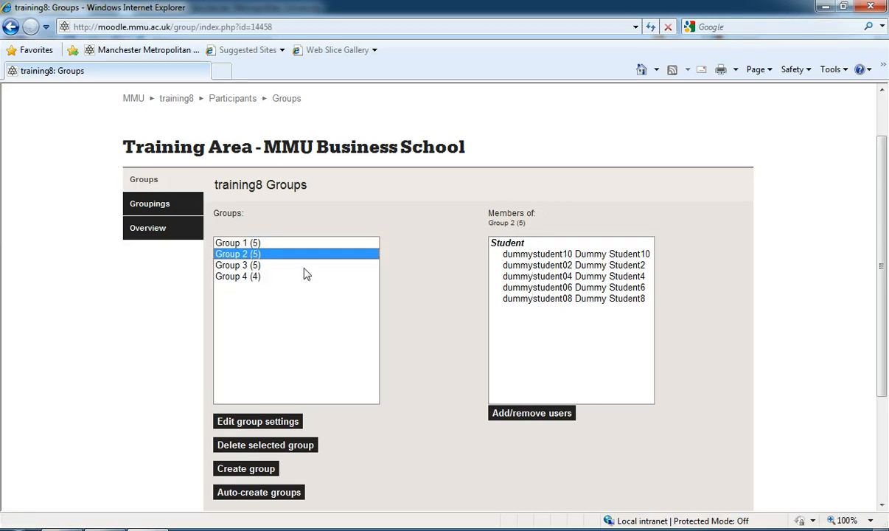
pyautogui.click(245, 264)
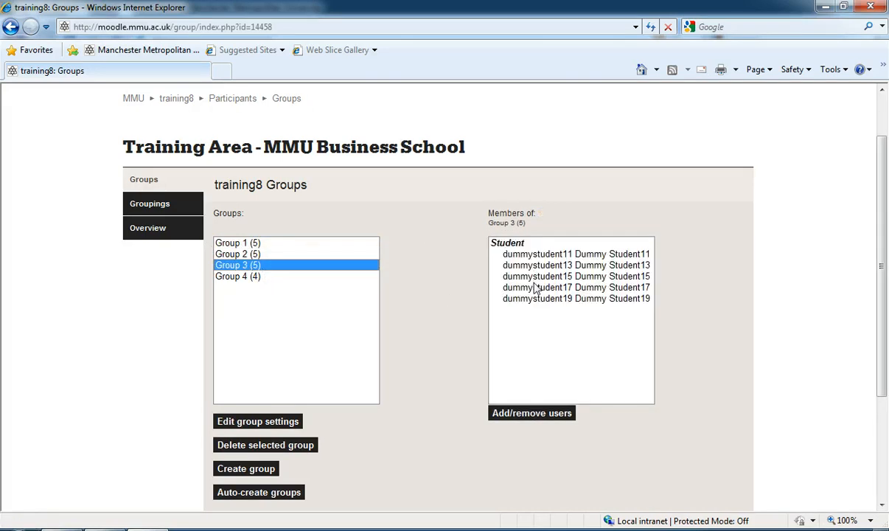
# Start a new group and name it with the tutor's first name followed by "Group"
pyautogui.scroll(-1, 725, 308)
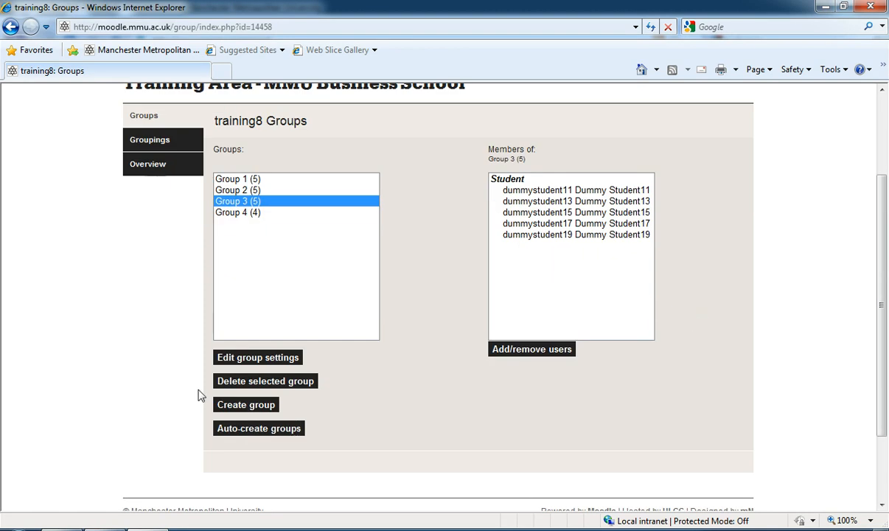
pyautogui.click(246, 407)
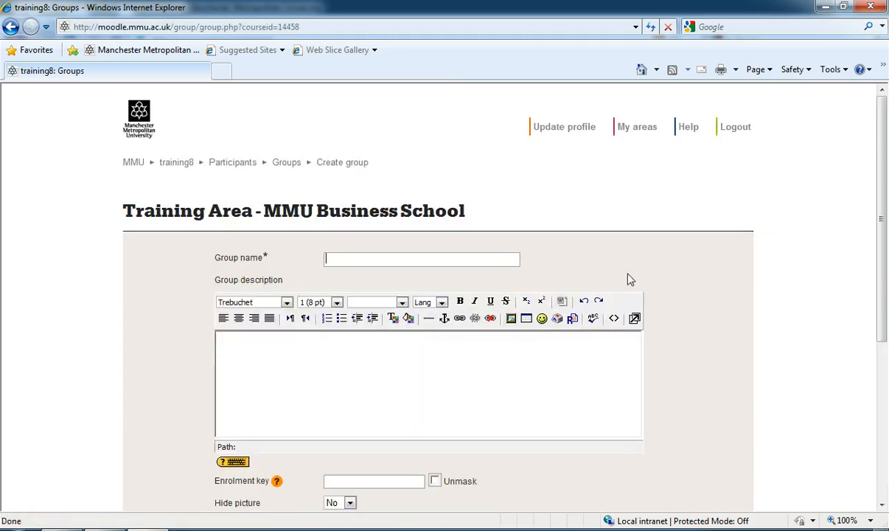
pyautogui.write('Calu')
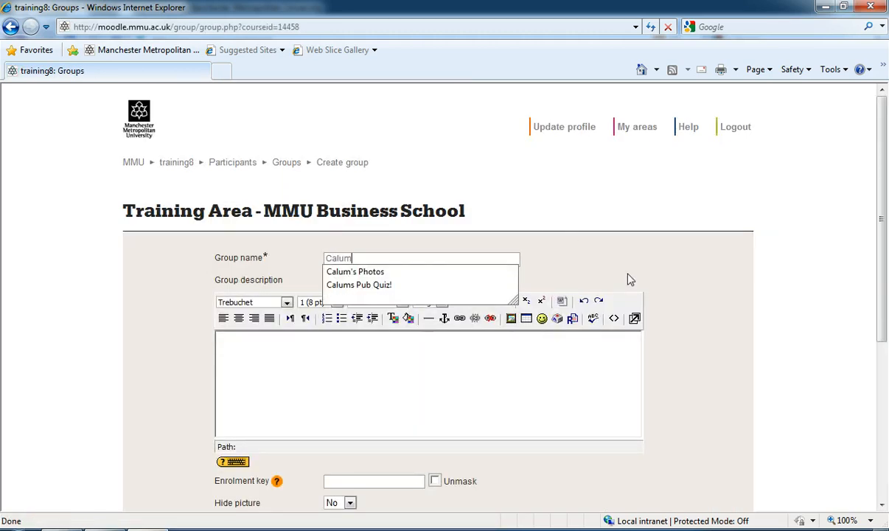
pyautogui.write("m's G")
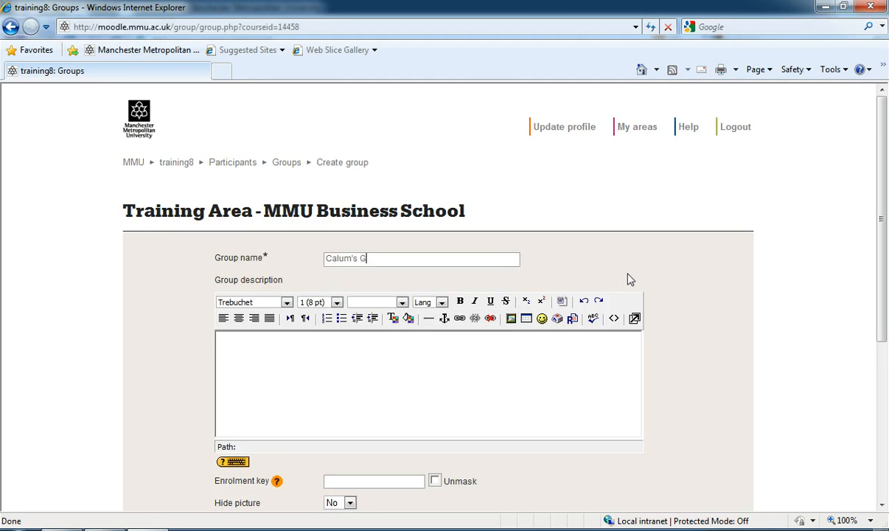
pyautogui.write('roup')
# Describe the group as being for all students in the tutor's project group, and save it
pyautogui.click(404, 381)
pyautogui.scroll(-1, 435, 381)
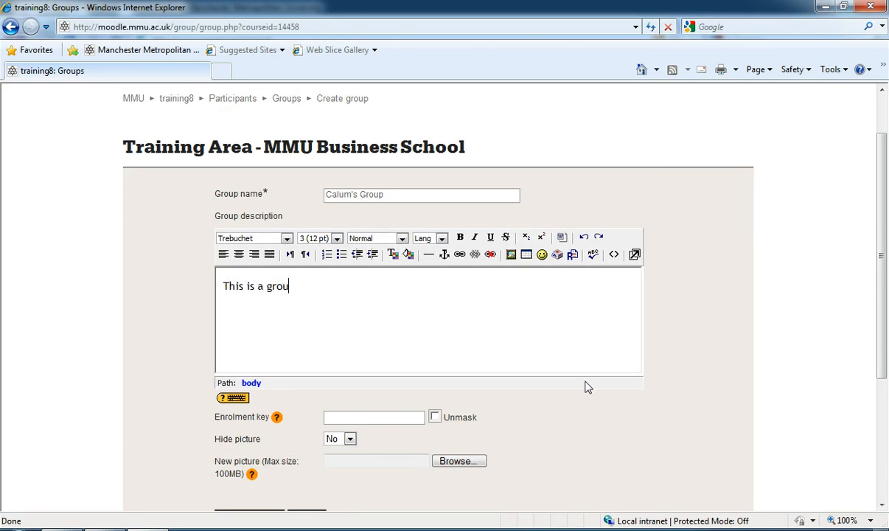
pyautogui.write('This is a group for all students')
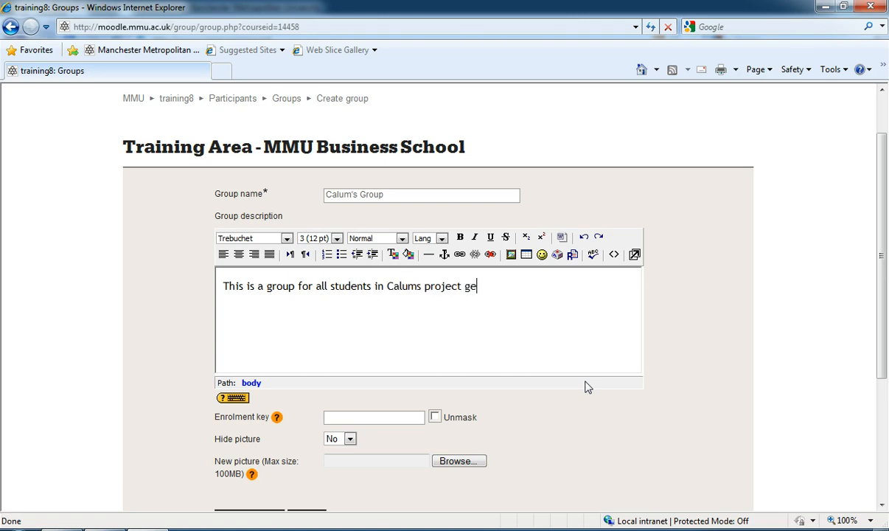
pyautogui.write('in Calums project group.')
pyautogui.scroll(-2, 745, 286)
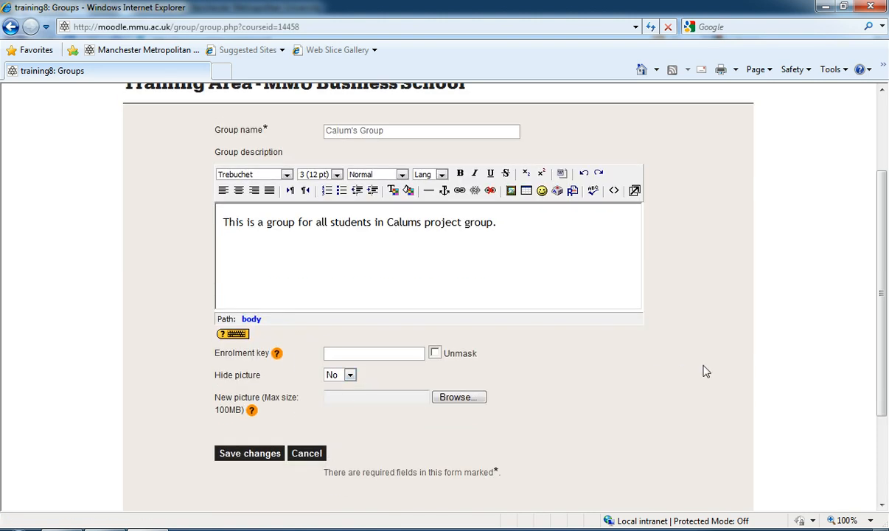
pyautogui.scroll(-2, 706, 370)
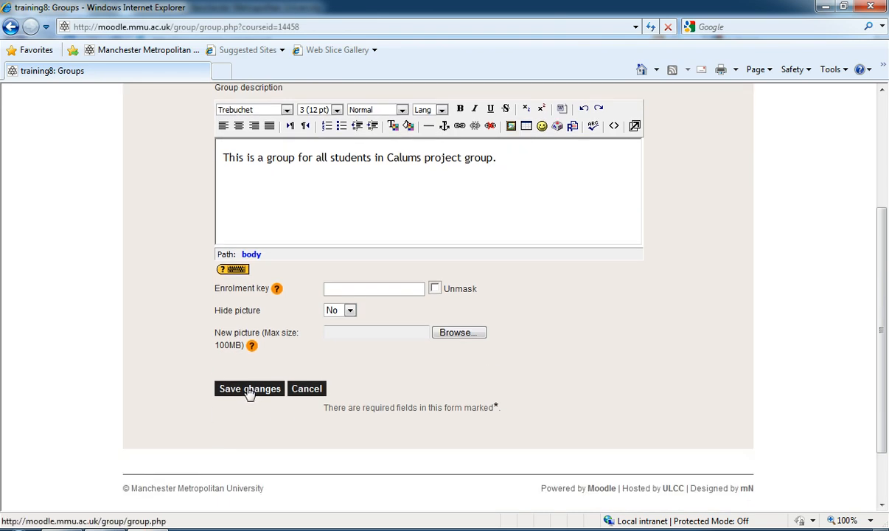
pyautogui.click(250, 391)
# View the members of Group 1, and reselect the newly created tutor's group
pyautogui.scroll(-2, 759, 293)
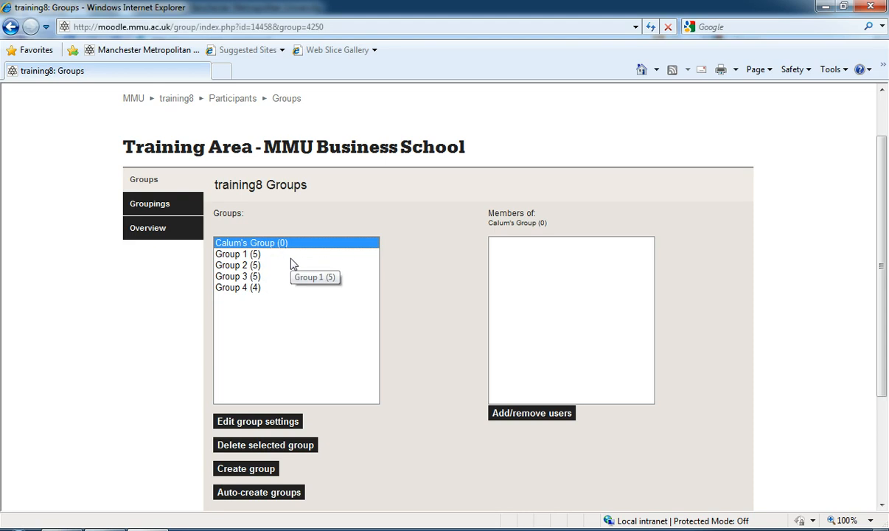
pyautogui.click(236, 255)
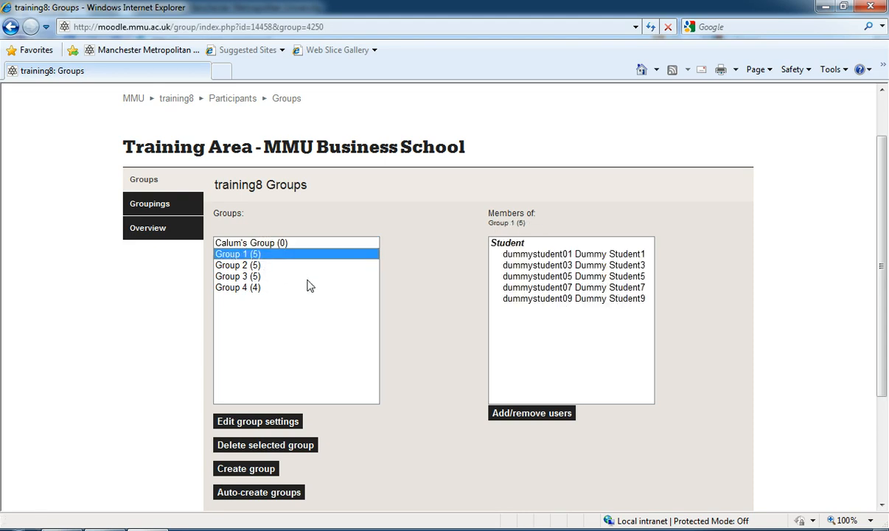
pyautogui.click(258, 243)
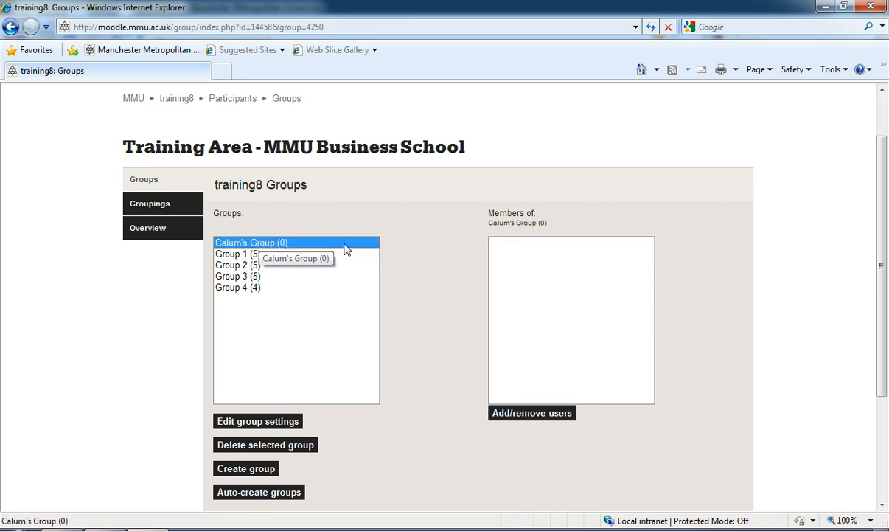
# Open the membership editing of the tutor's group and add Dummy Student2 as a member
pyautogui.click(520, 417)
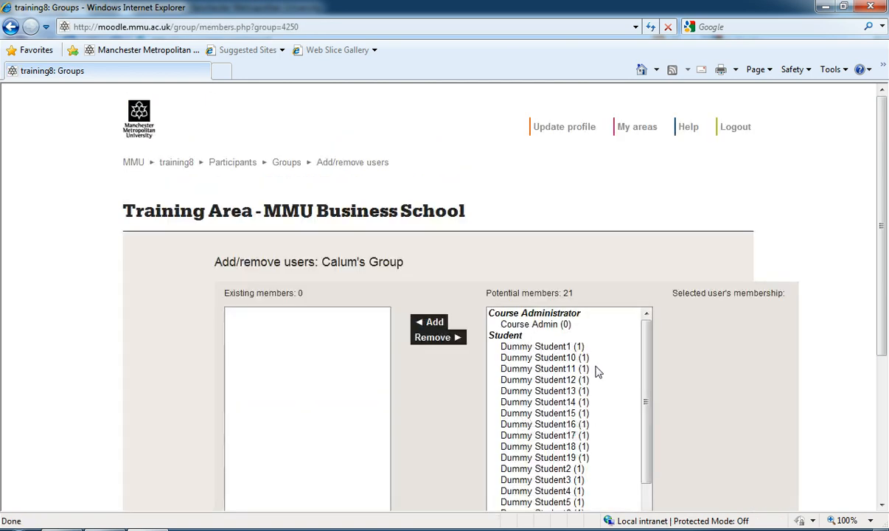
pyautogui.scroll(-2, 597, 364)
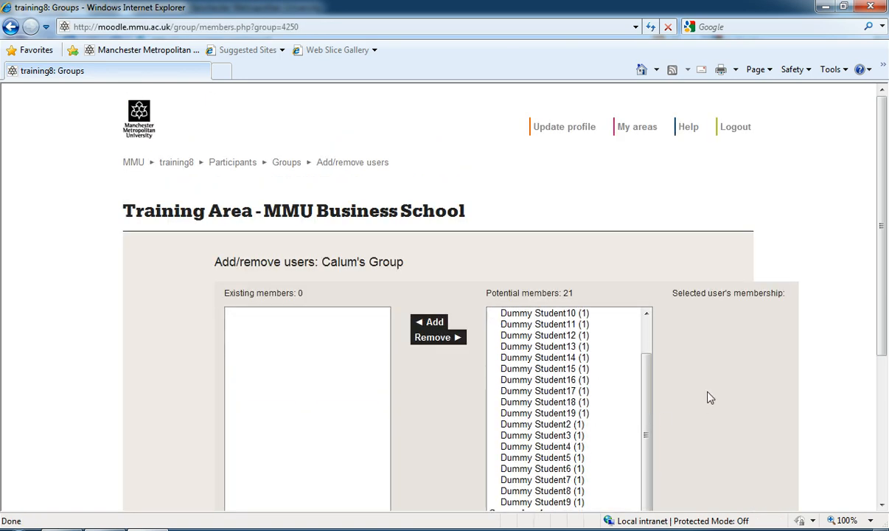
pyautogui.scroll(-3, 667, 374)
pyautogui.moveTo(649, 322); pyautogui.dragTo(650, 260)
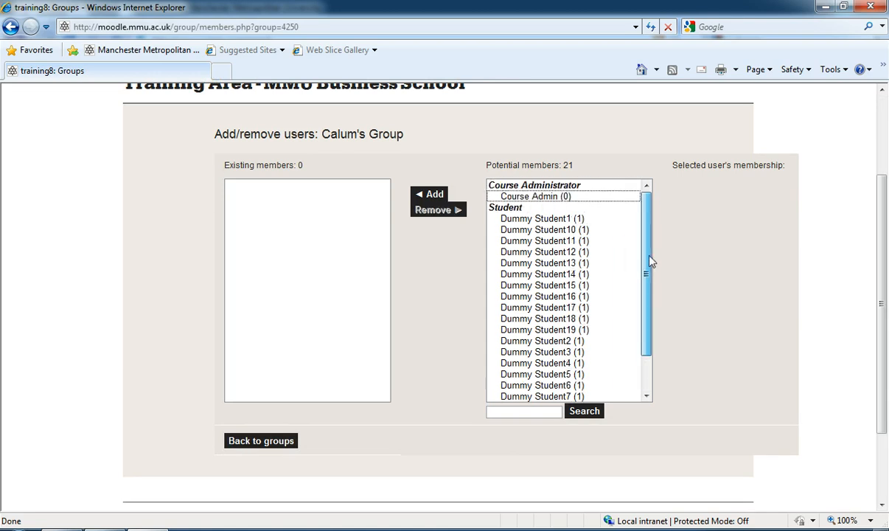
pyautogui.moveTo(650, 295); pyautogui.dragTo(651, 317)
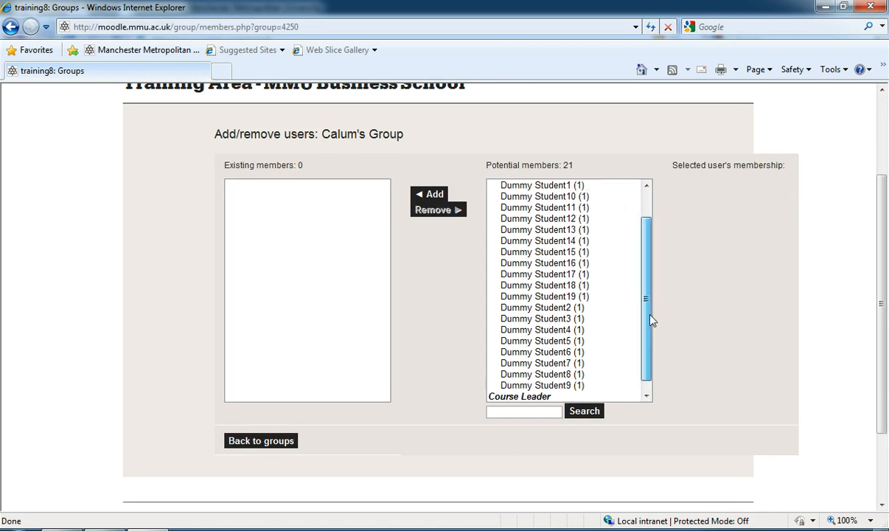
pyautogui.click(512, 308)
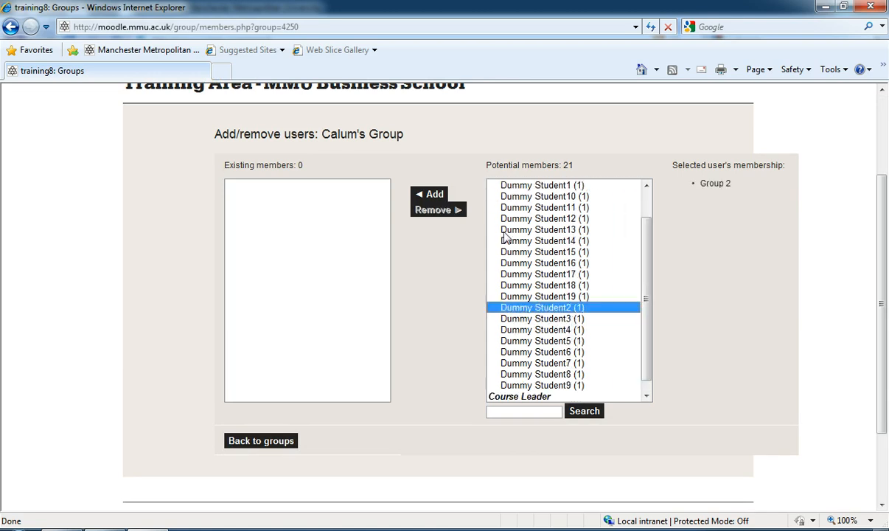
pyautogui.click(433, 195)
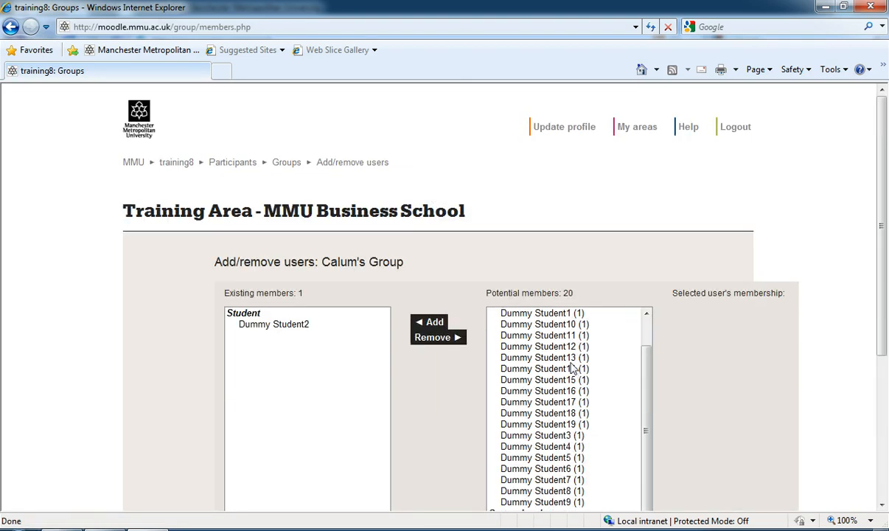
# Check the existing group memberships of individual potential members, including Dummy Student15, Dummy Student10, Dummy Student19 and Dummy Student13
pyautogui.scroll(-1, 646, 382)
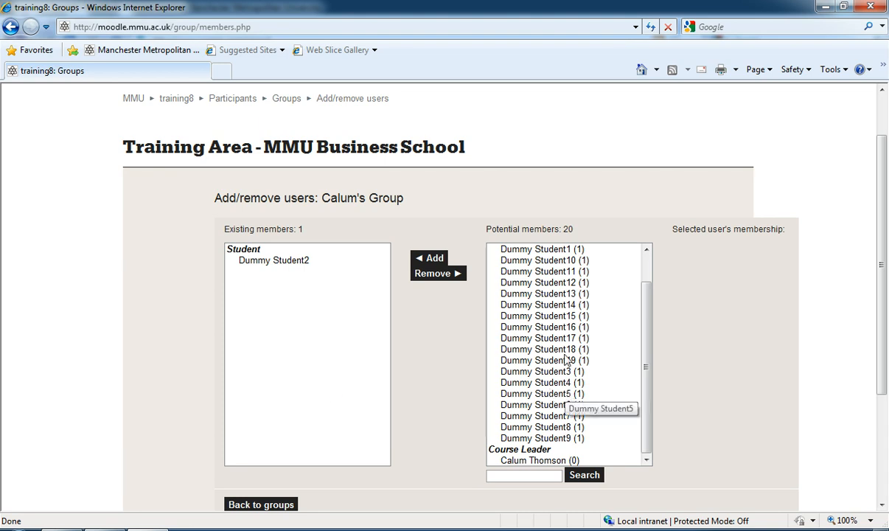
pyautogui.click(533, 316)
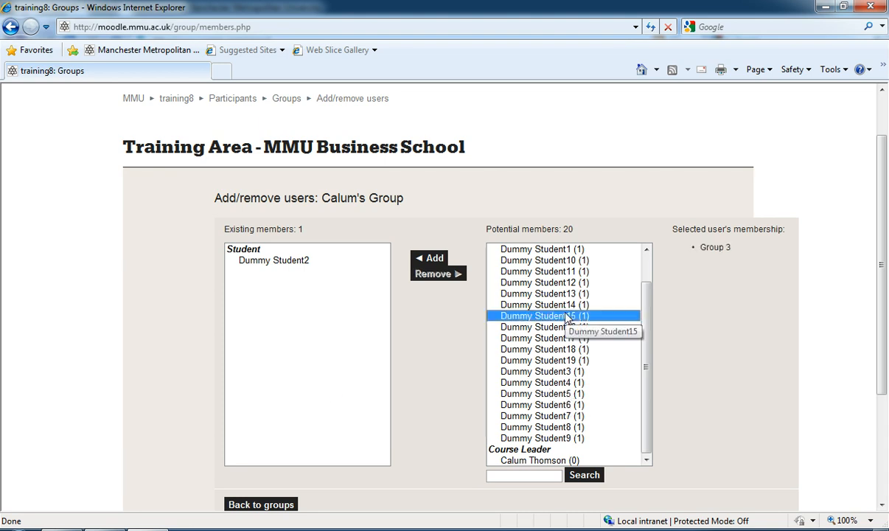
pyautogui.click(545, 393)
pyautogui.click(510, 260)
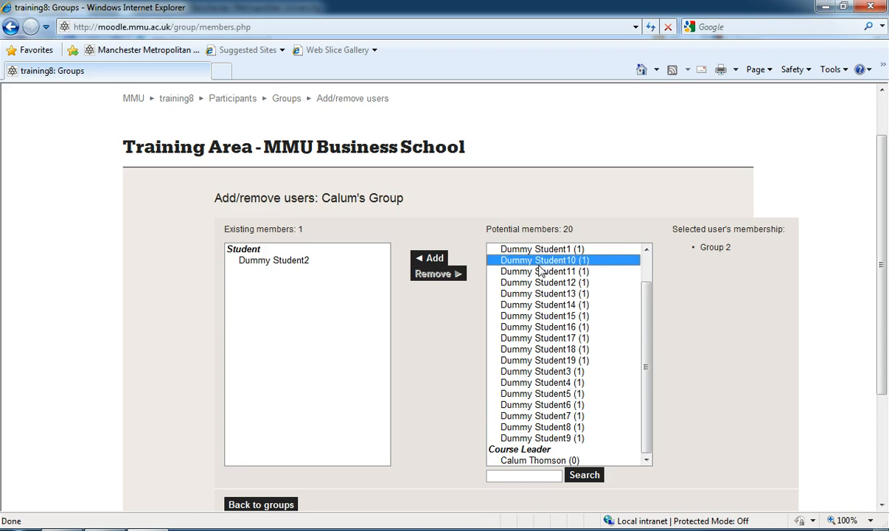
pyautogui.click(546, 360)
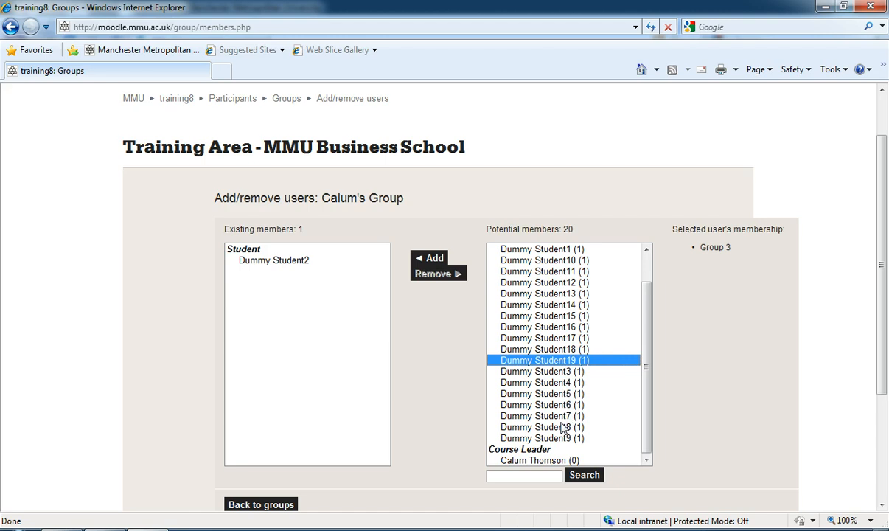
pyautogui.click(532, 293)
# Add Dummy Student11, Dummy Student15, Dummy Student3 and Dummy Student6 to the tutor's group in one go
pyautogui.scroll(1, 532, 294)
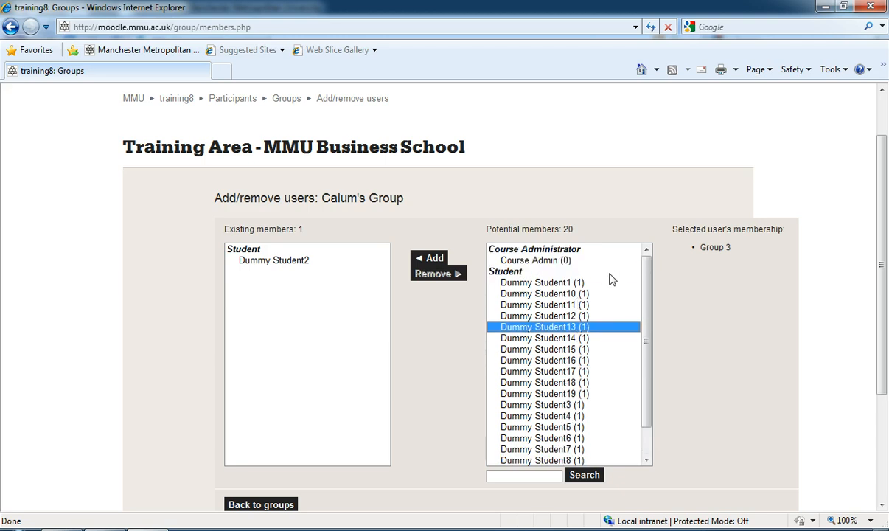
pyautogui.click(538, 305)
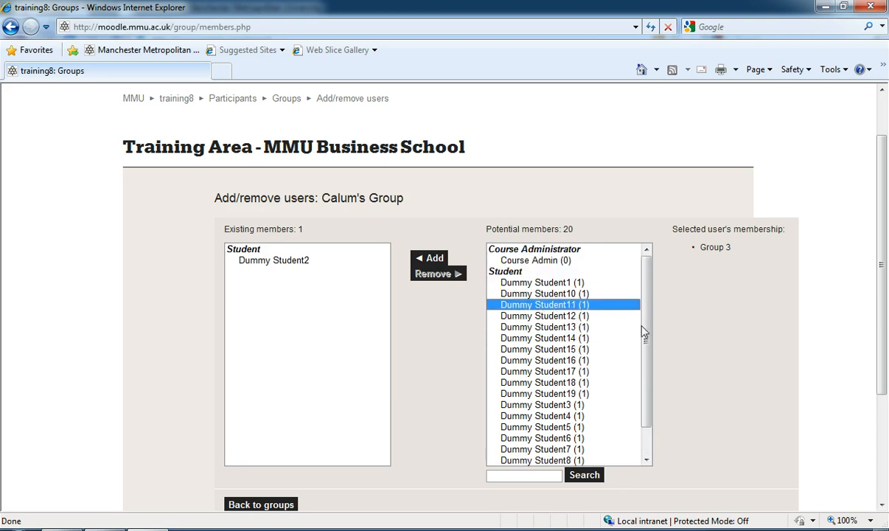
pyautogui.keyDown('ctrl'); pyautogui.click(548, 355); pyautogui.keyUp('ctrl')
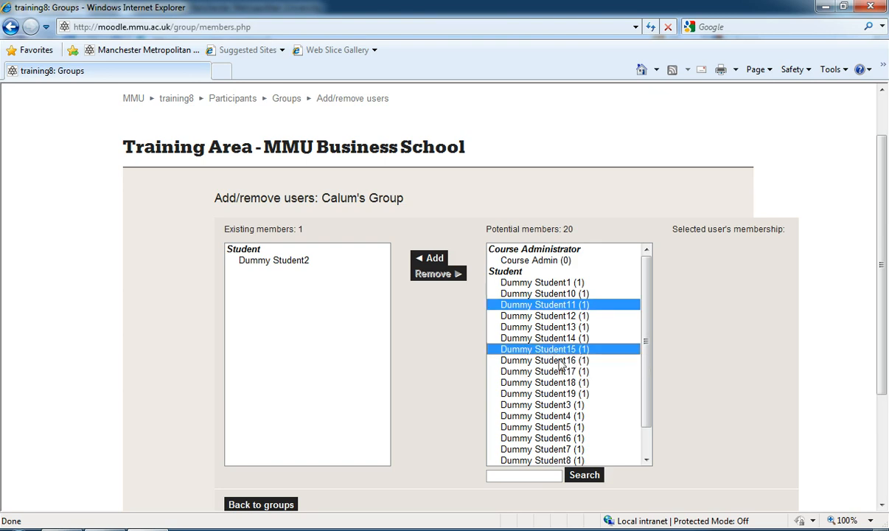
pyautogui.scroll(-1, 546, 369)
pyautogui.keyDown('ctrl'); pyautogui.click(546, 376); pyautogui.keyUp('ctrl')
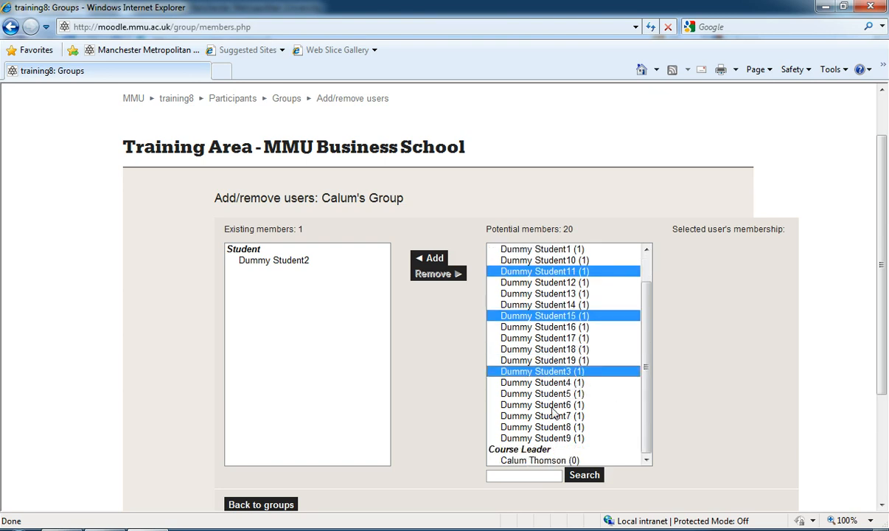
pyautogui.keyDown('ctrl'); pyautogui.click(538, 405); pyautogui.keyUp('ctrl')
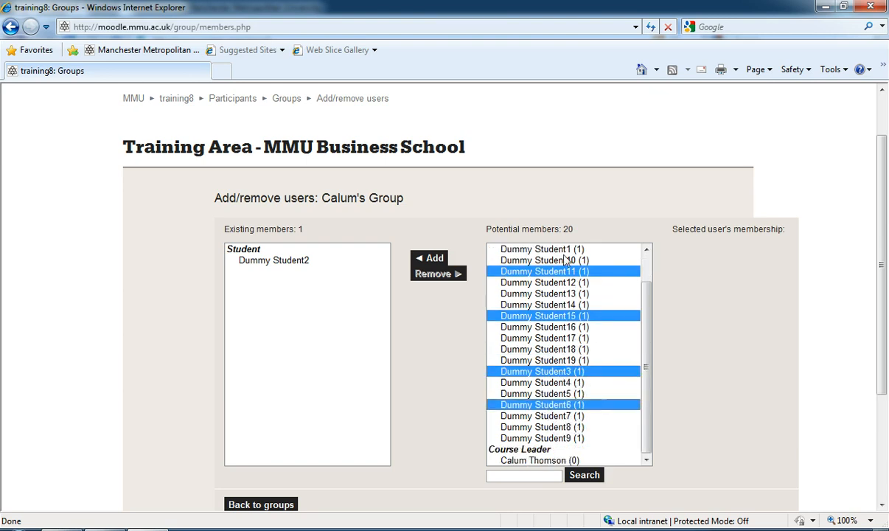
pyautogui.click(435, 259)
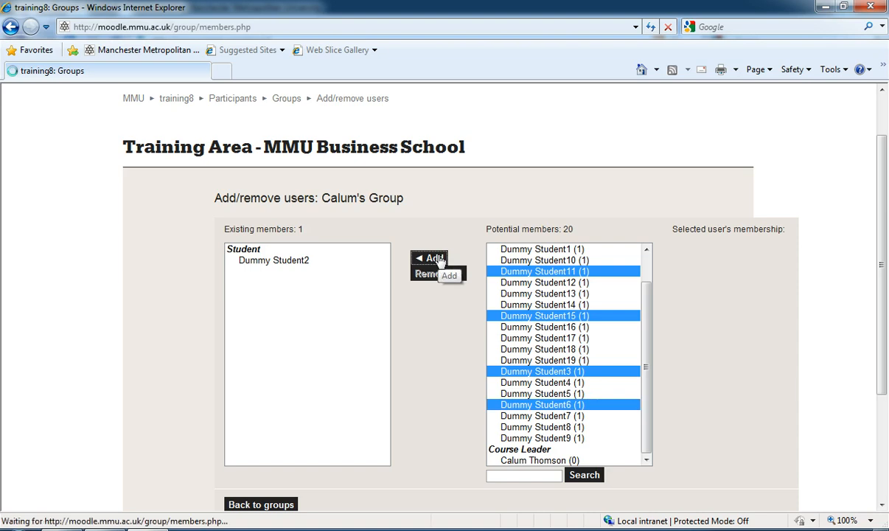
# Return to the course's group list and review the members of Group 1 and the tutor's group
pyautogui.scroll(-2, 439, 280)
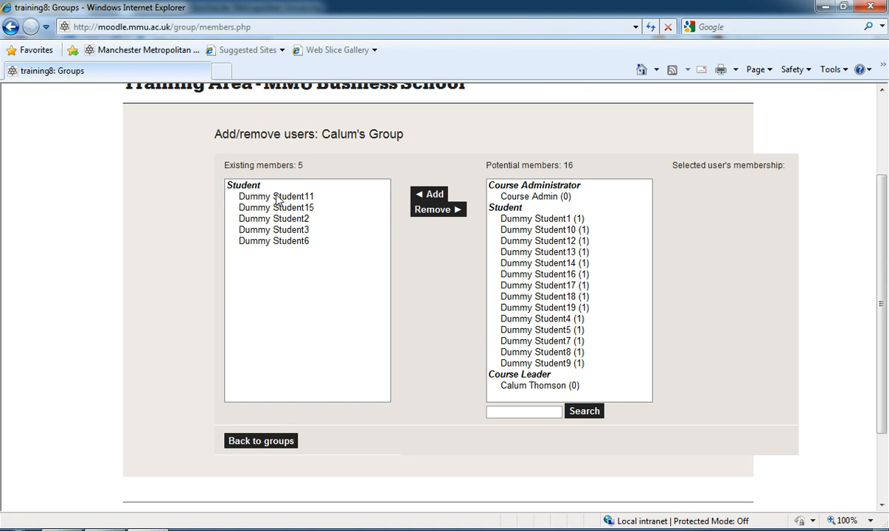
pyautogui.click(266, 441)
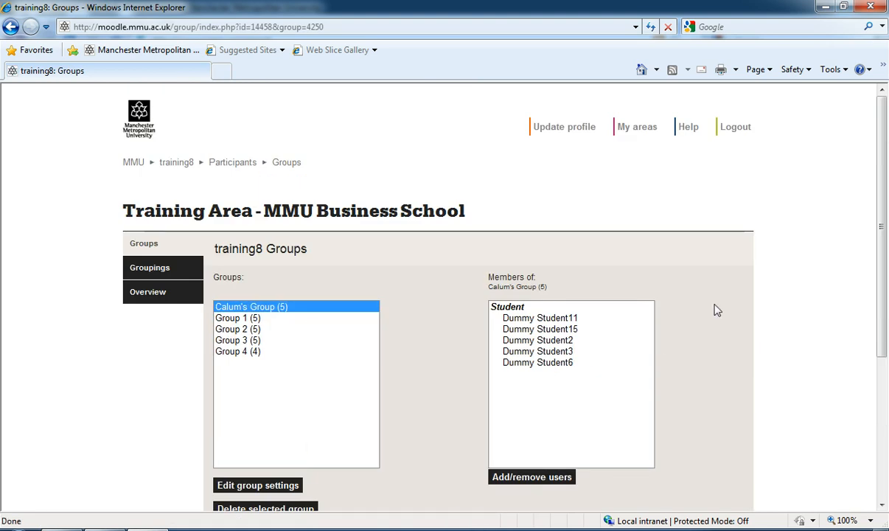
pyautogui.scroll(-2, 809, 277)
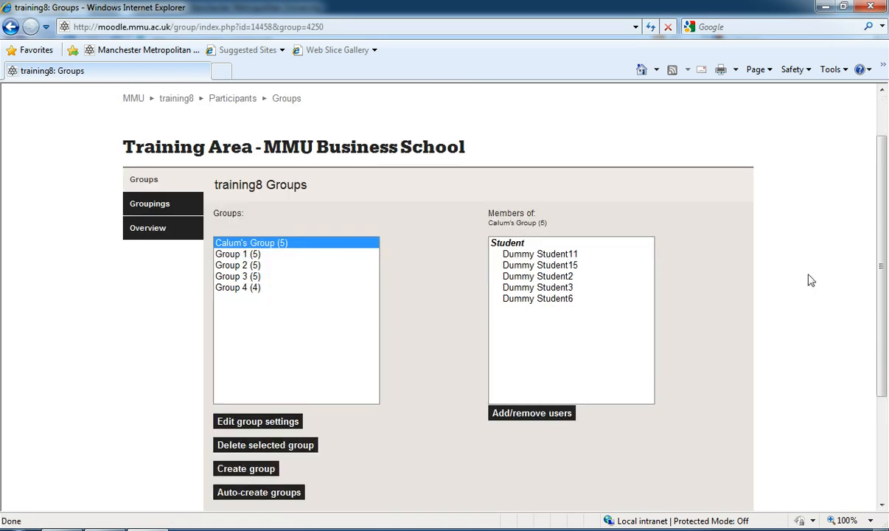
pyautogui.click(229, 254)
pyautogui.click(241, 244)
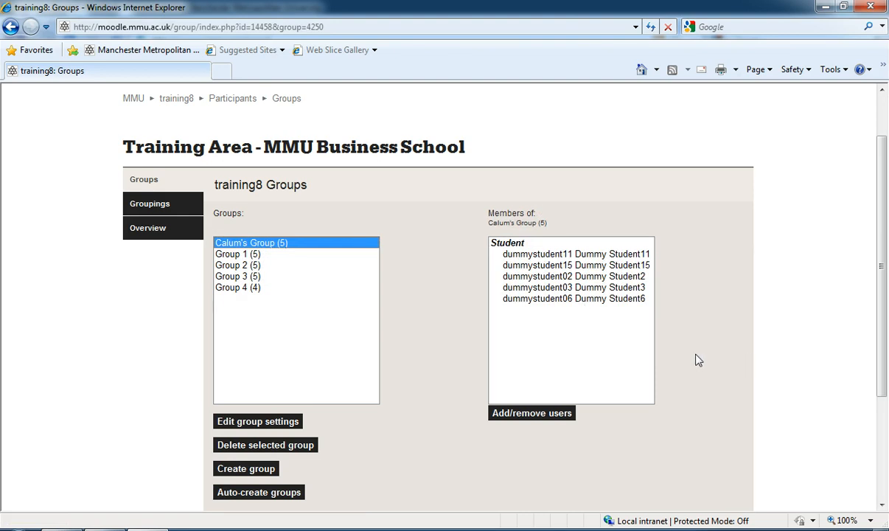
pyautogui.scroll(-2, 702, 359)
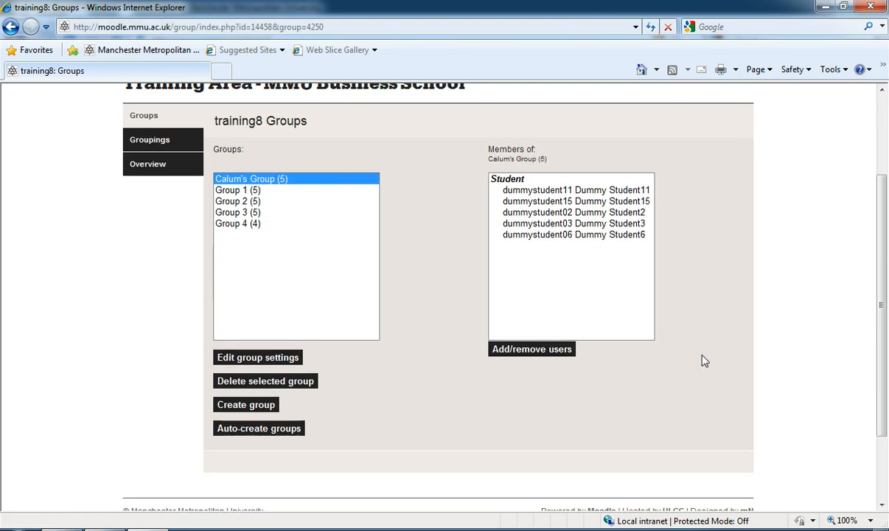